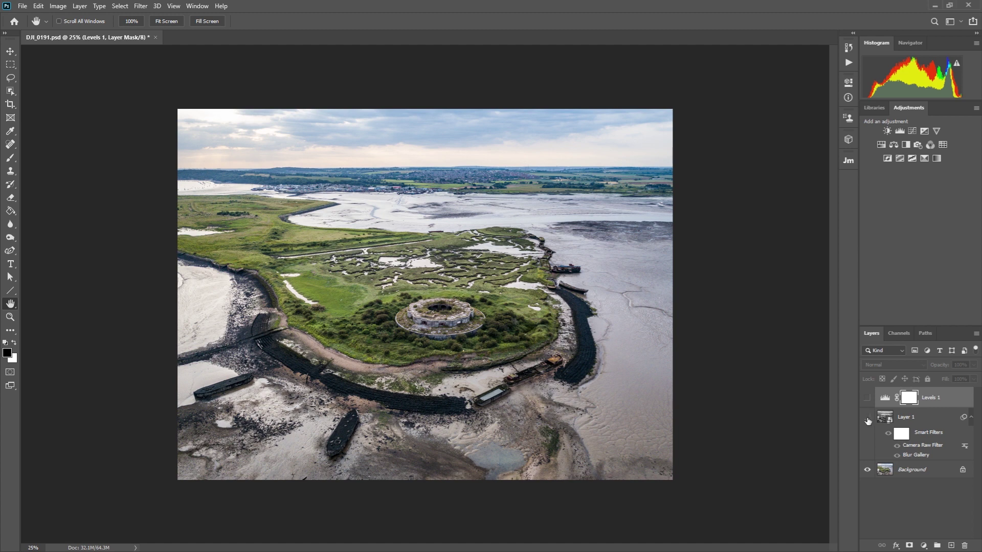
Step: Toggle Layer 1's visibility in DJI_0191.psd to compare the original photo with the edited version
click(867, 418)
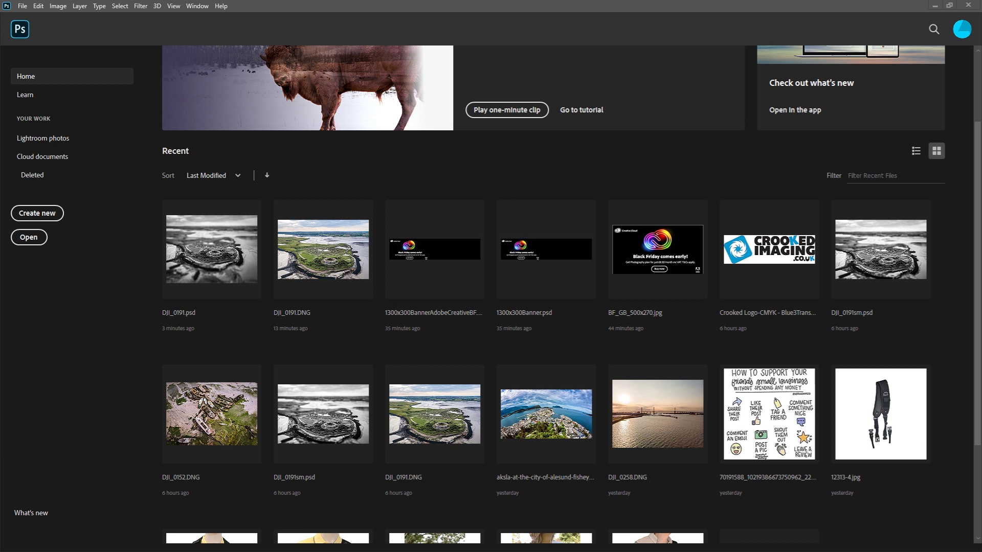
Step: Switch to File Explorer, open DJI_0191.DNG from the Tilt Shift Effect folder, and bring it through Camera Raw into Photoshop
key(alt+Tab)
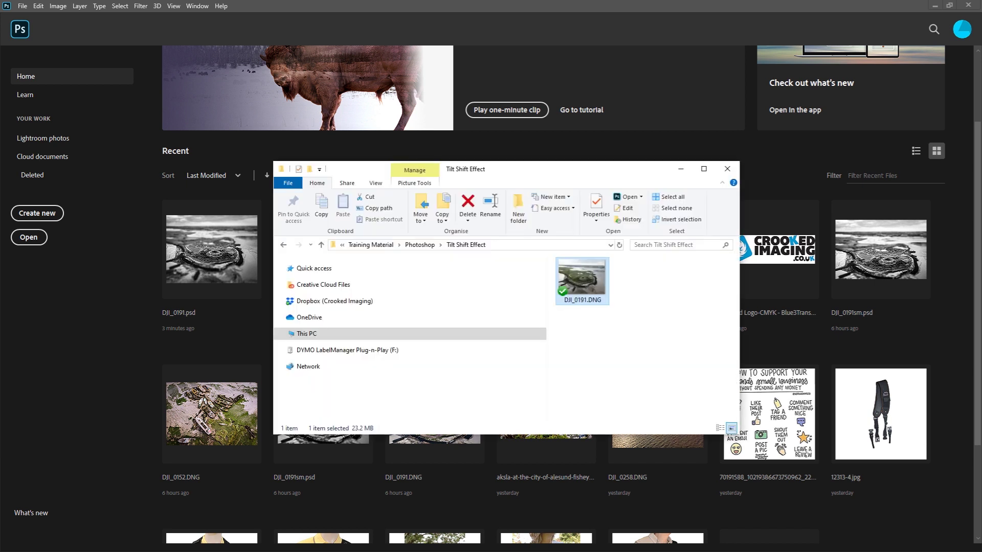
double_click(577, 280)
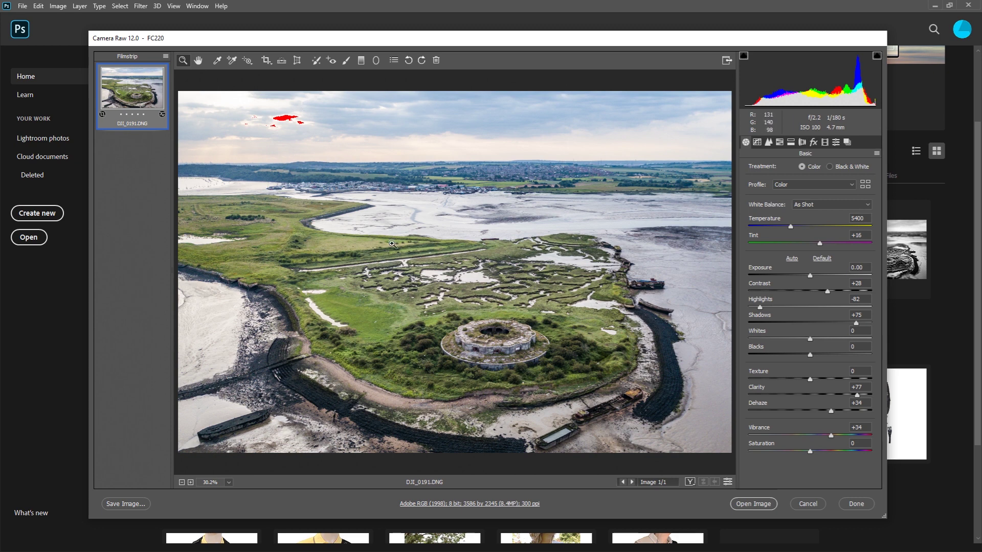
click(266, 60)
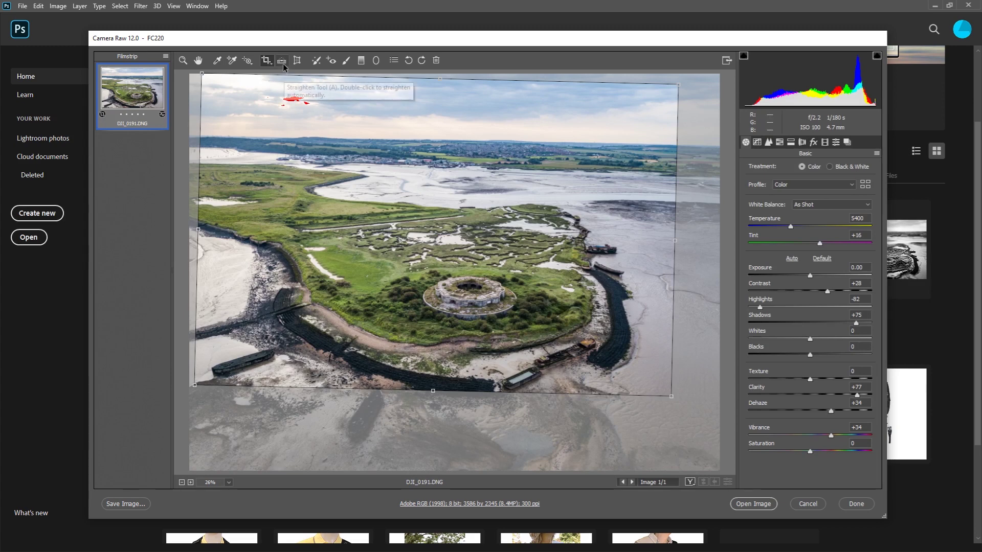
click(769, 505)
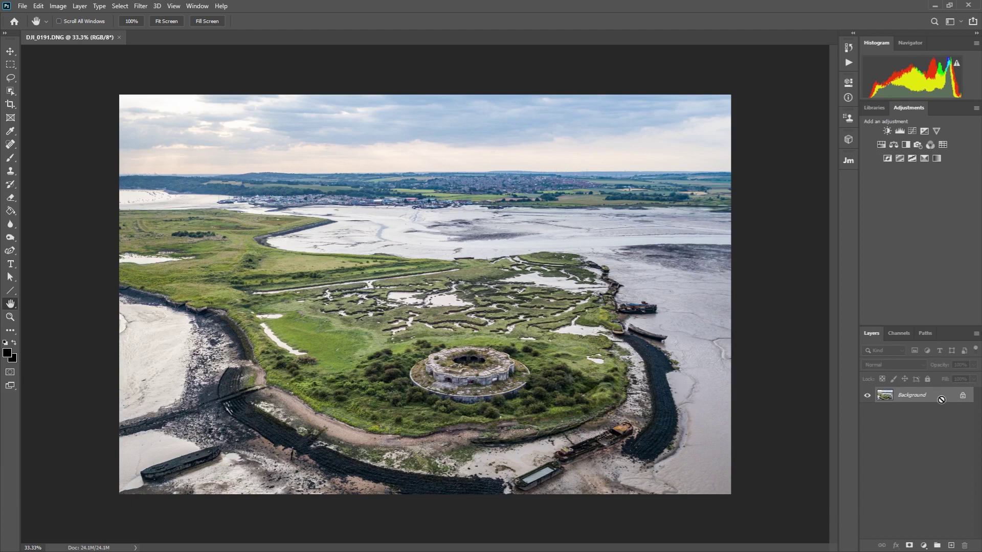
Step: Duplicate the Background layer and convert the copy for smart filters
key(ctrl+j)
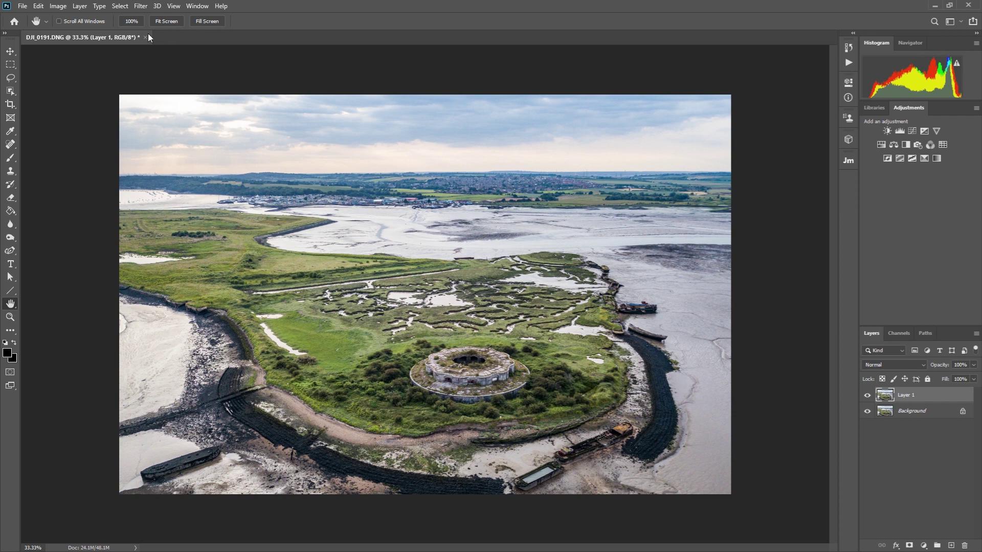
click(141, 6)
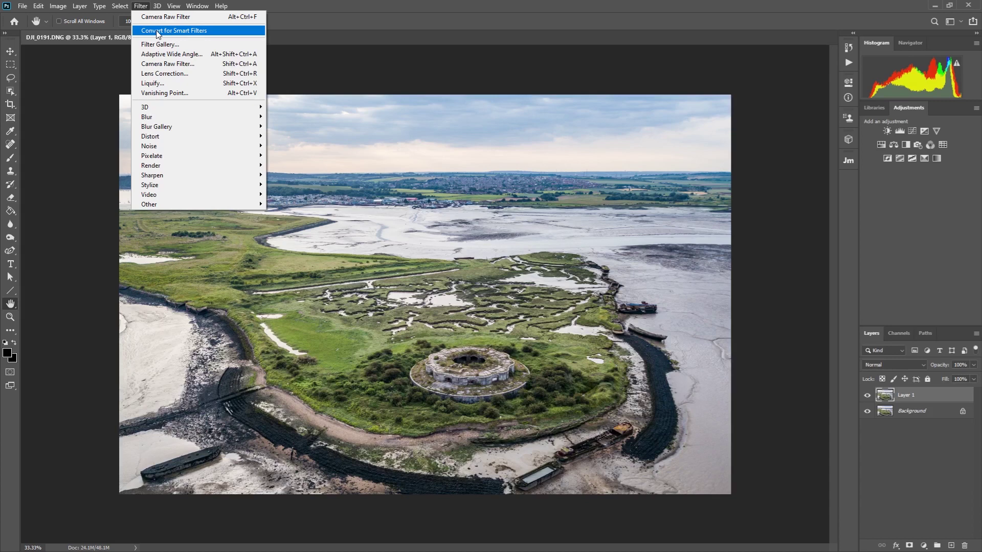
click(158, 32)
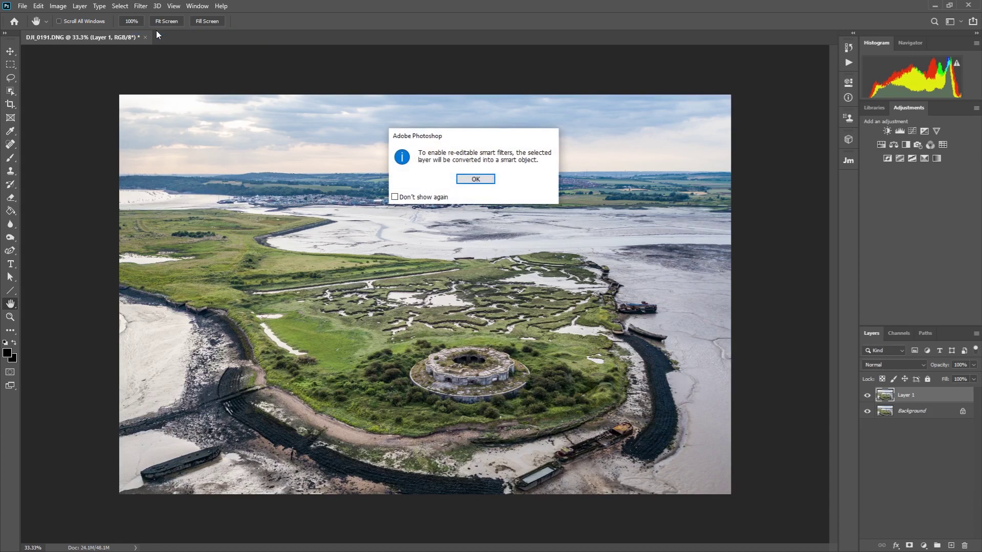
click(480, 179)
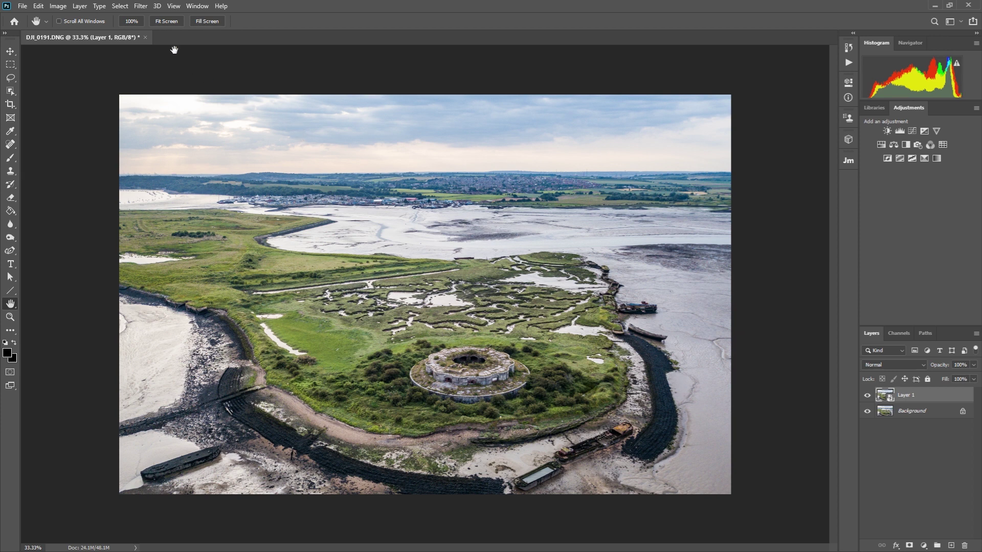
Step: Start a Tilt-Shift blur from the Blur Gallery on Layer 1 and centre its focus on the round fort
click(141, 5)
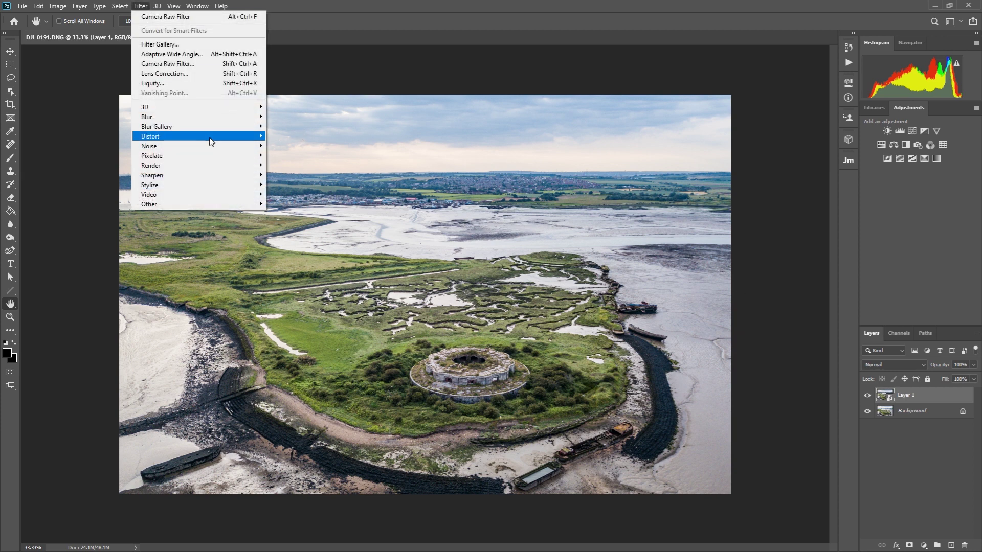
mouse_move(221, 128)
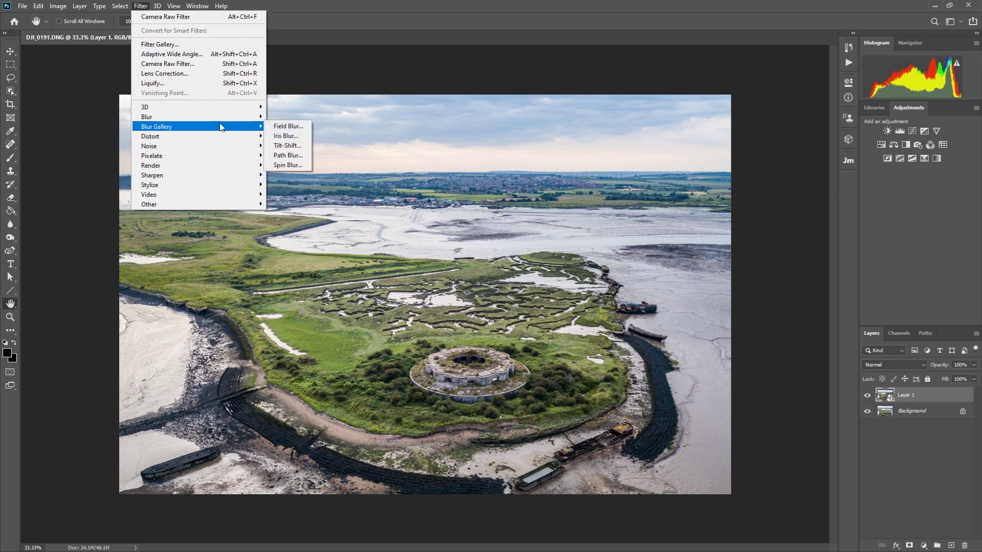
click(302, 148)
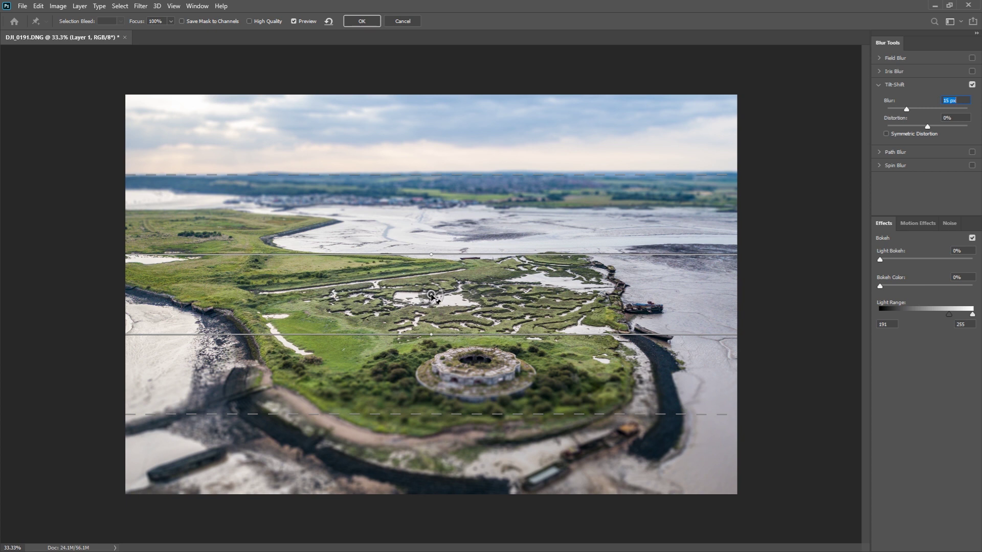
drag(431, 296, 450, 375)
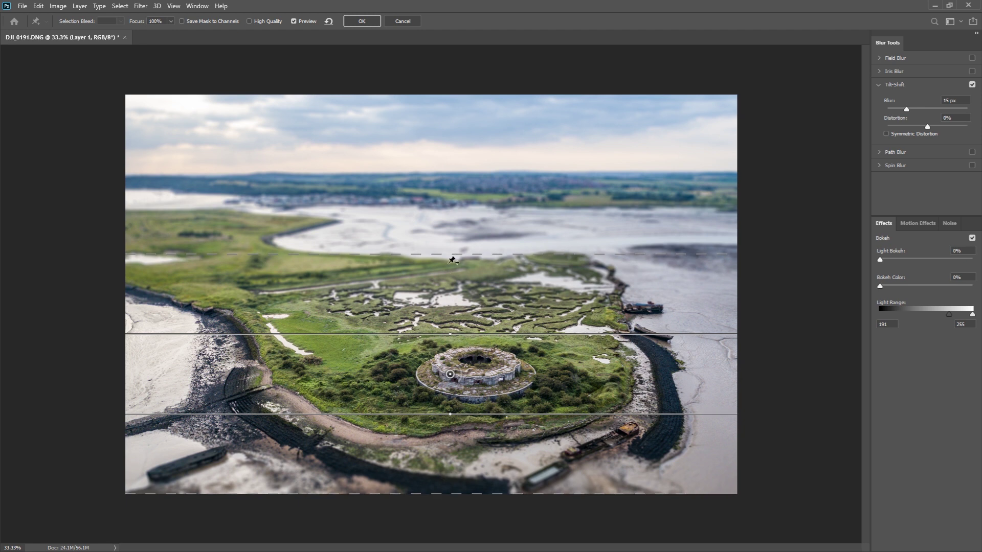
Step: Narrow the tilt-shift blur transitions above and below the fort and widen the sharp zone to cover the ground around it
drag(456, 254, 483, 293)
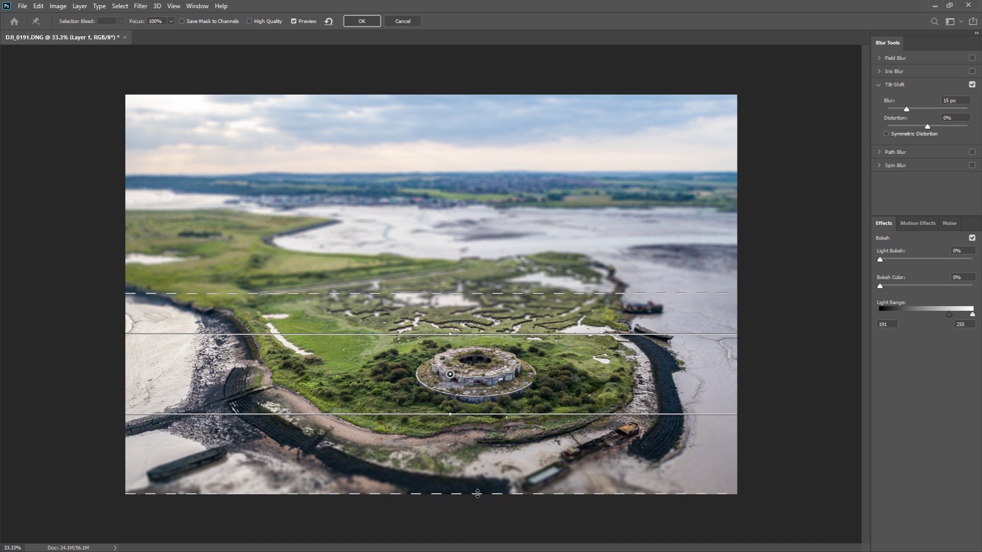
drag(478, 493, 480, 471)
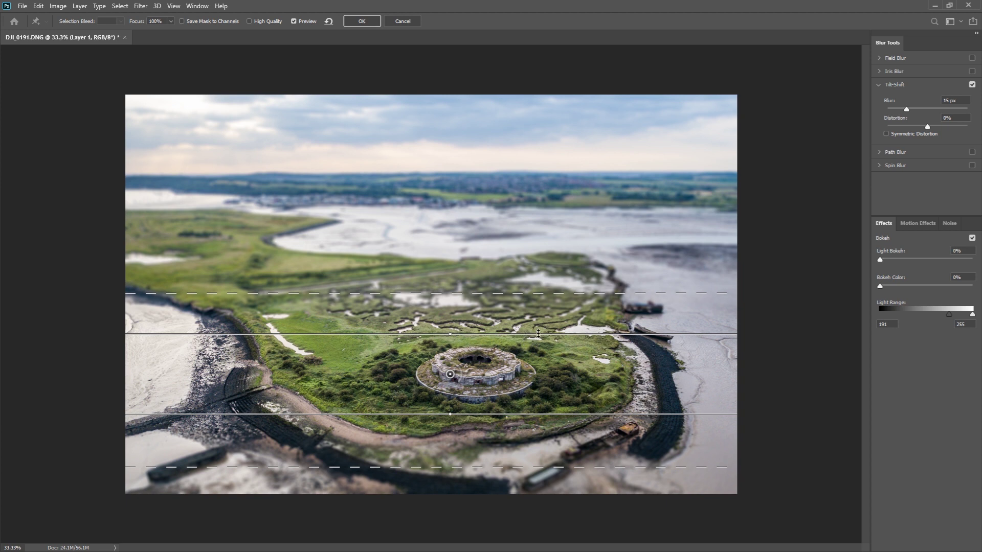
drag(537, 335, 537, 320)
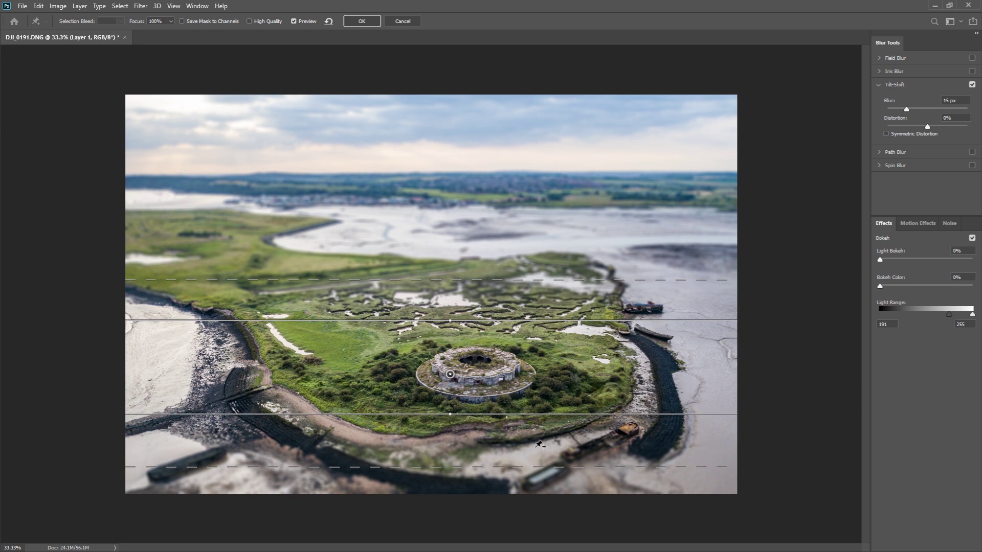
drag(466, 413, 472, 428)
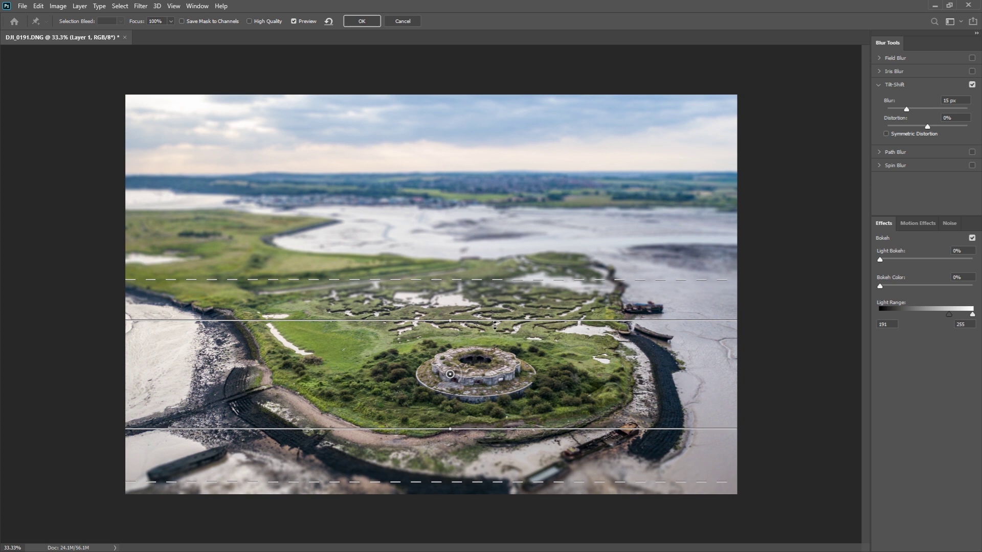
drag(495, 324, 496, 326)
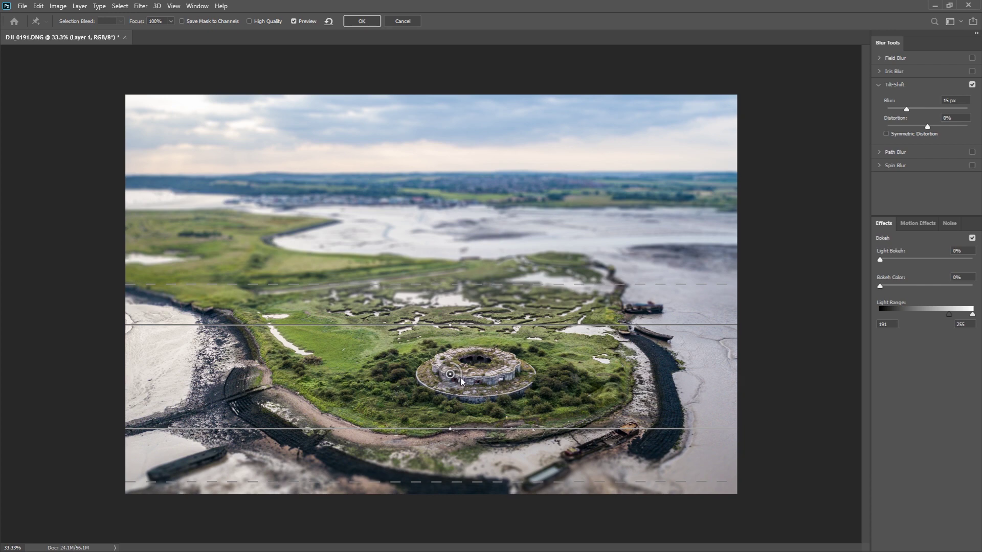
Step: Set the tilt-shift blur amount to 28 px
drag(459, 383, 447, 388)
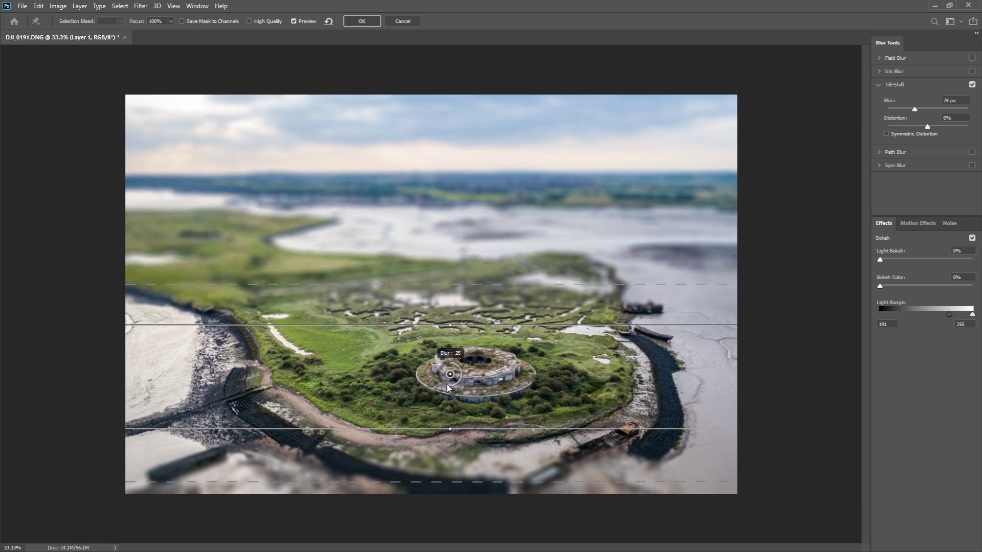
drag(448, 388, 448, 388)
drag(915, 109, 919, 111)
Step: Enable Symmetric Distortion, set the tilt-shift distortion to 10%, and apply the blur
drag(928, 126, 952, 131)
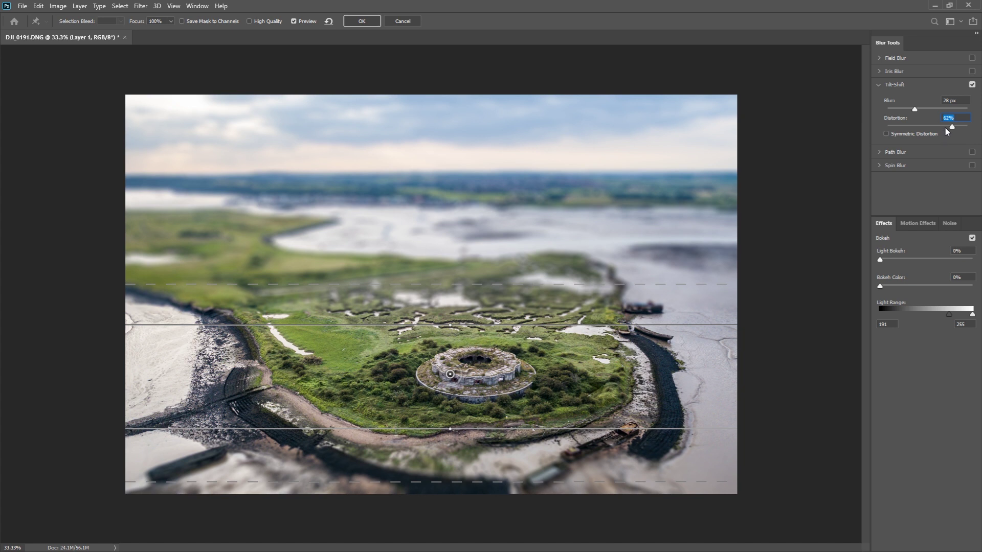
click(887, 134)
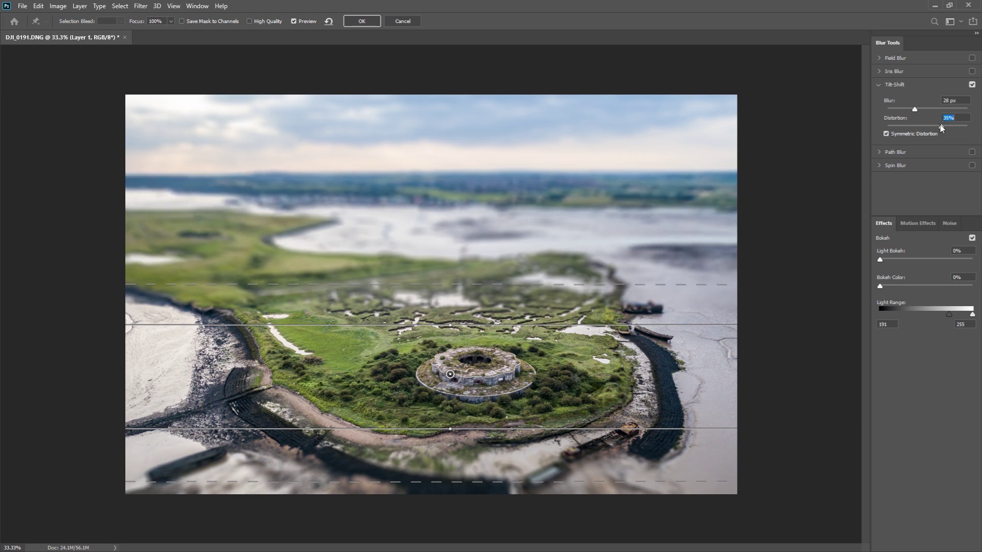
drag(952, 126, 931, 131)
click(370, 23)
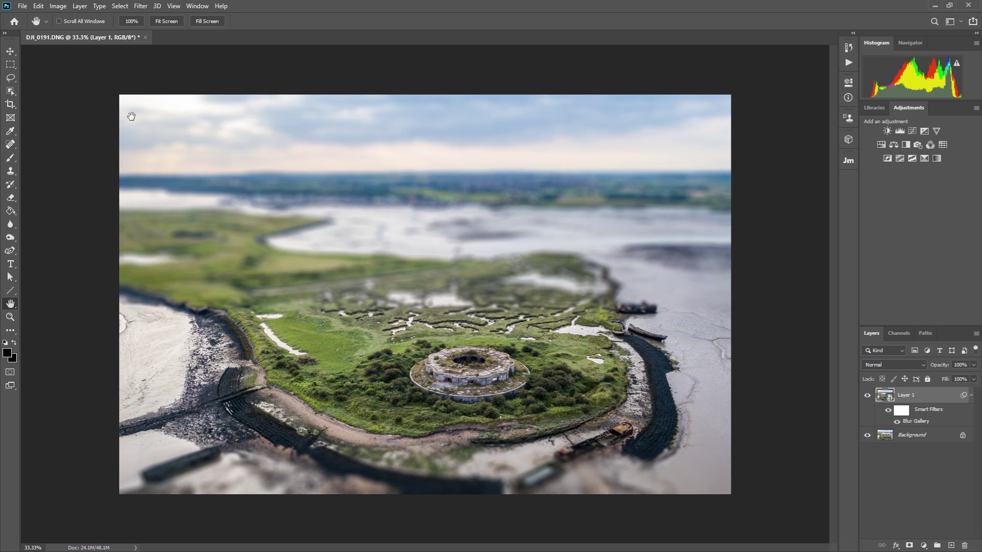
Step: Reopen the Blur Gallery smart filter on Layer 1, fine-tune the tilt-shift blur amount, and apply it again
double_click(10, 304)
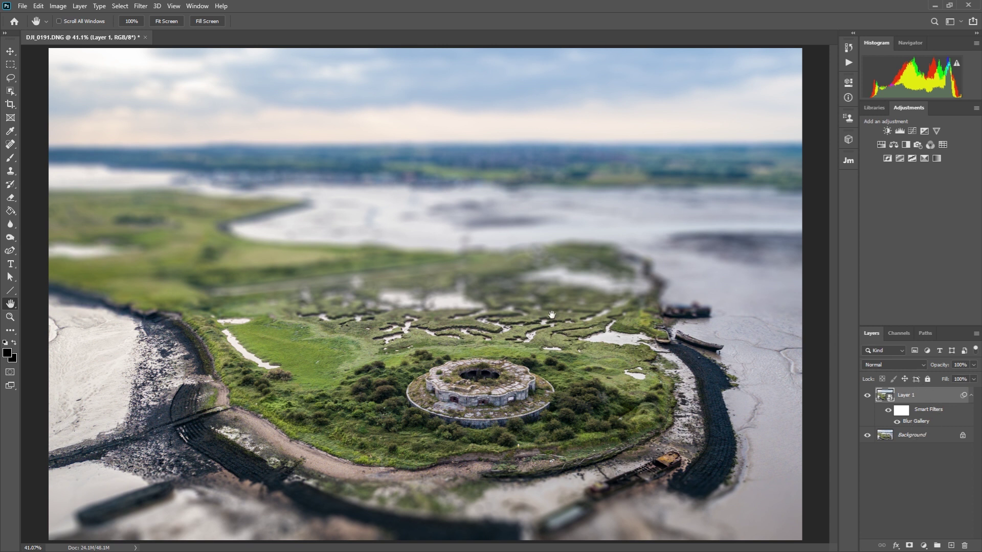
double_click(923, 423)
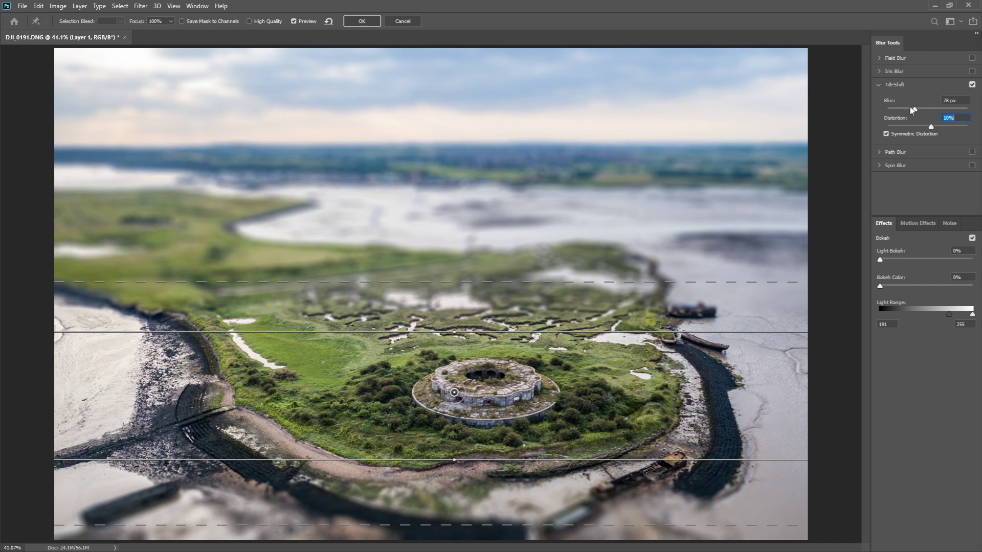
drag(916, 110, 918, 110)
click(373, 24)
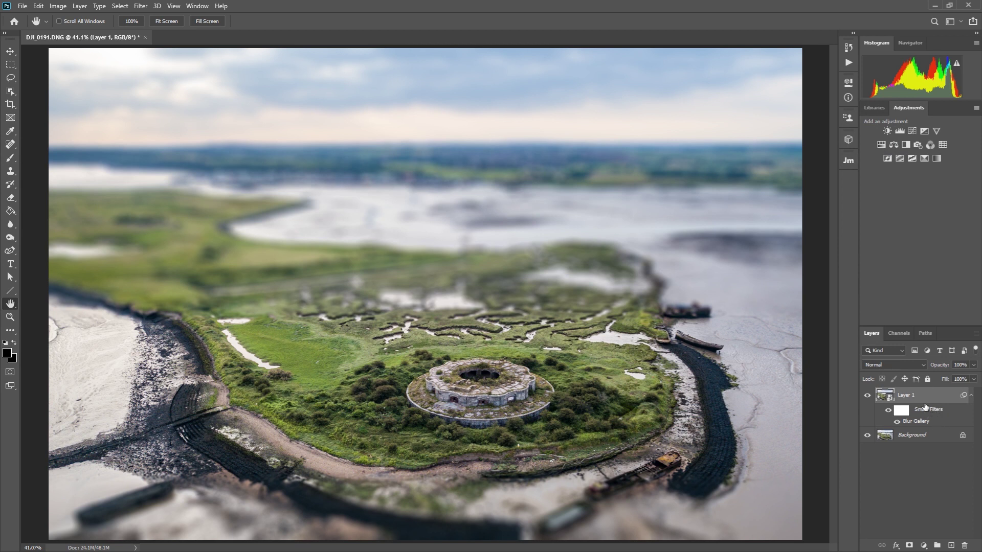
Step: Add a Camera Raw Filter to Layer 1 and change its profile to Monochrome
click(146, 8)
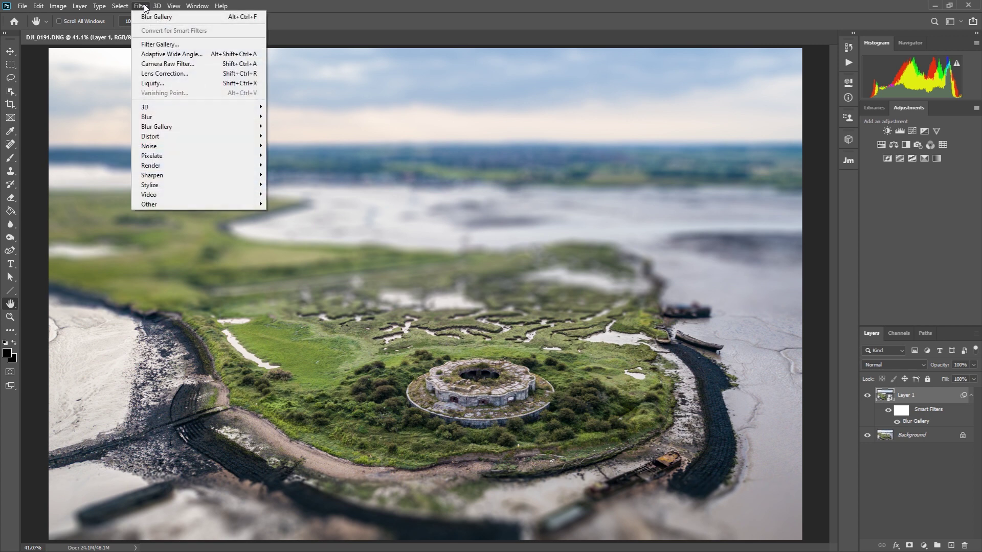
click(214, 64)
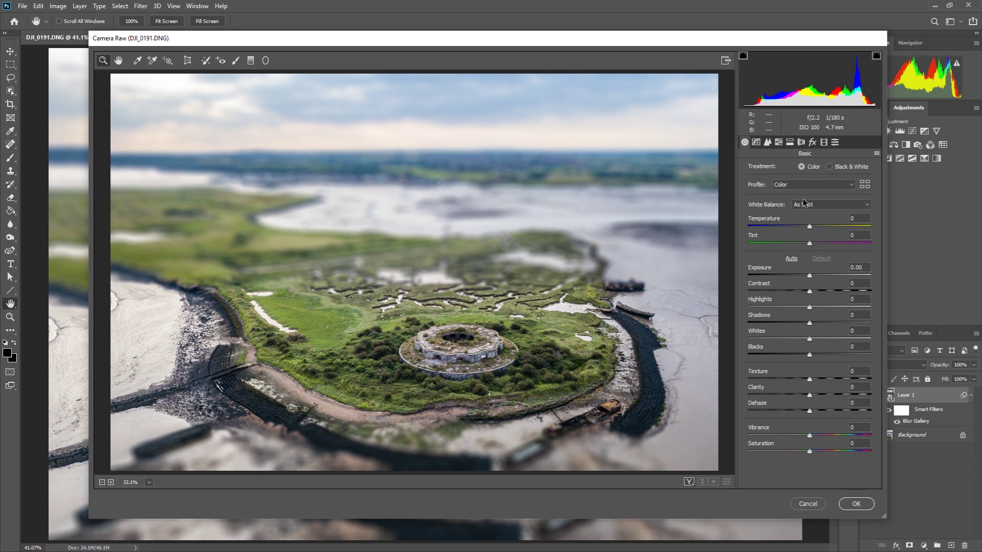
click(817, 185)
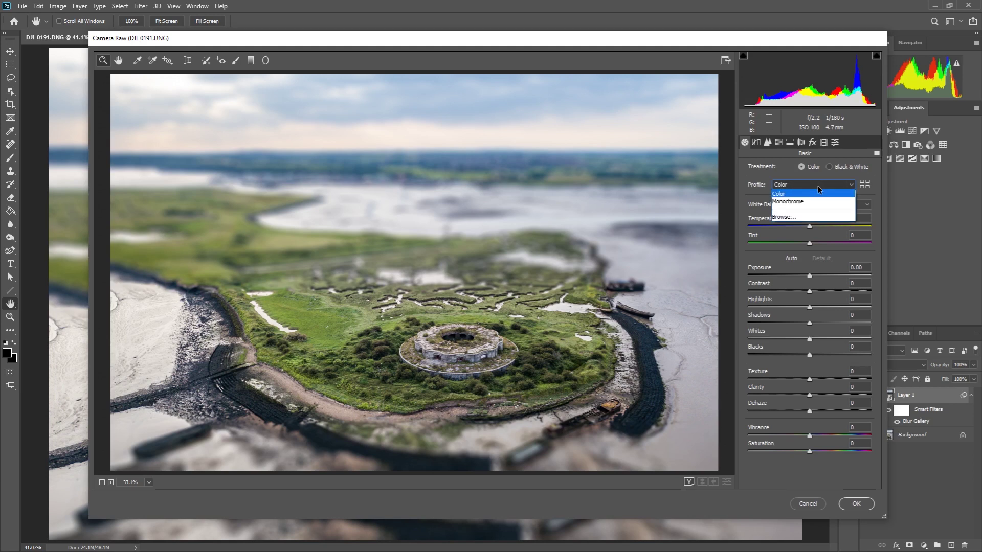
click(819, 204)
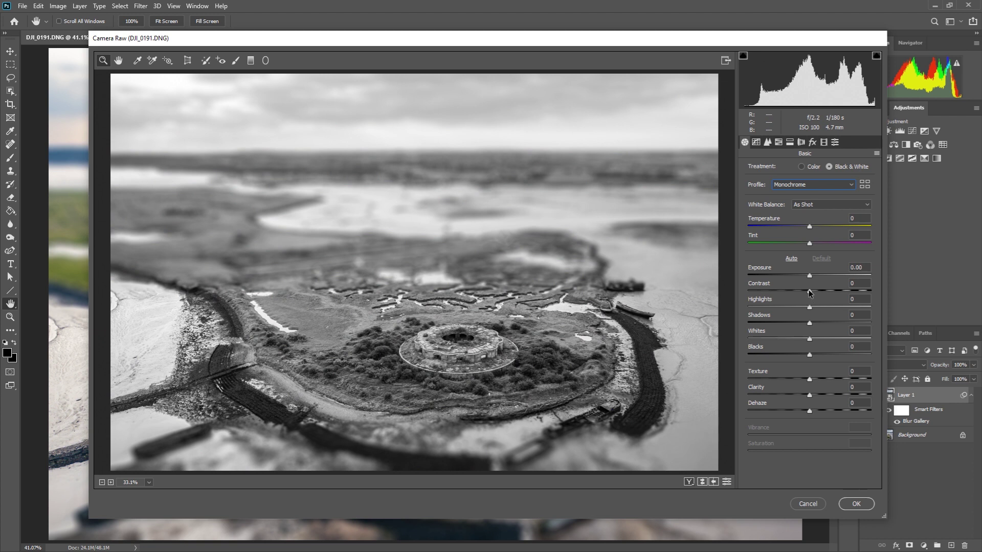
Step: Set Contrast to +18 and Blacks to -60, and turn on the shadow and highlight clipping warnings
drag(810, 292, 820, 292)
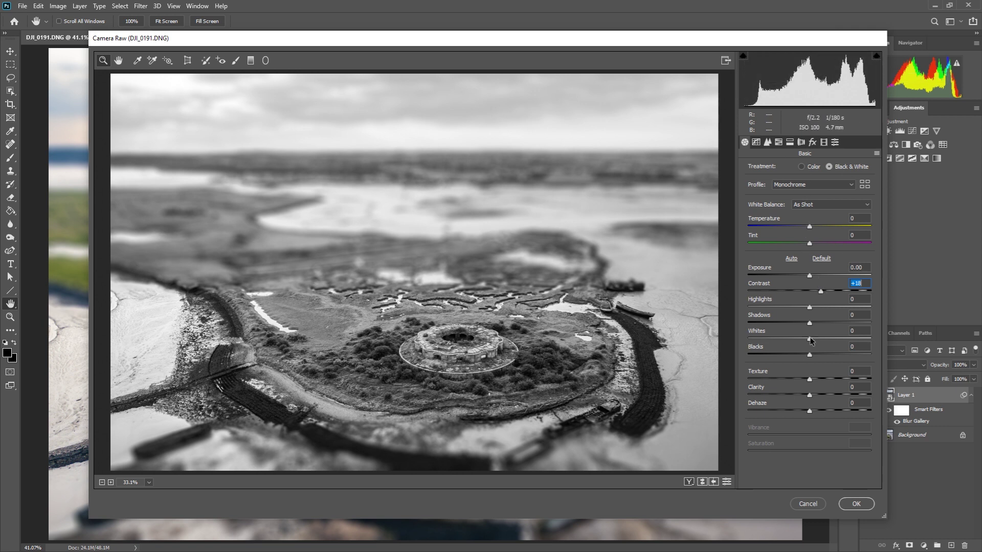
drag(811, 357, 778, 352)
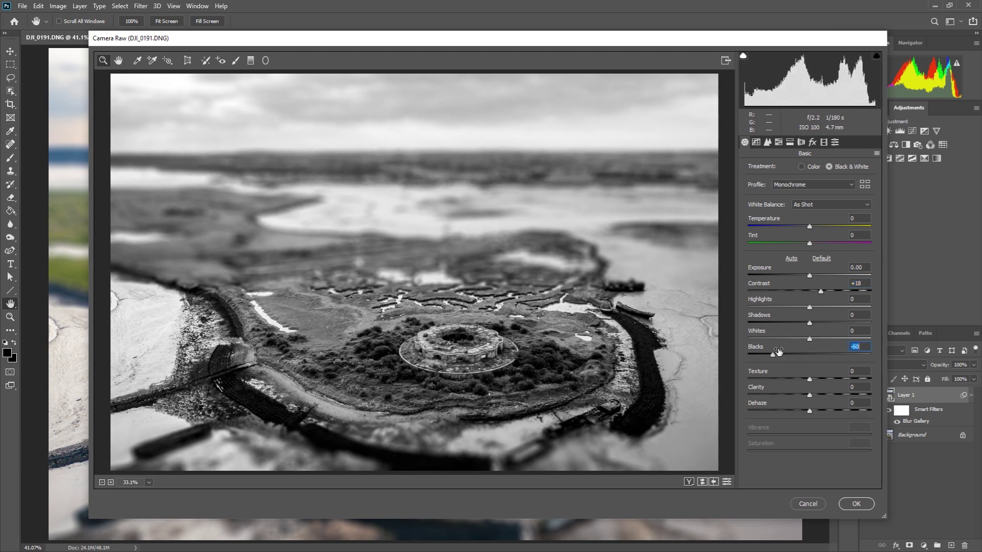
click(743, 56)
click(876, 55)
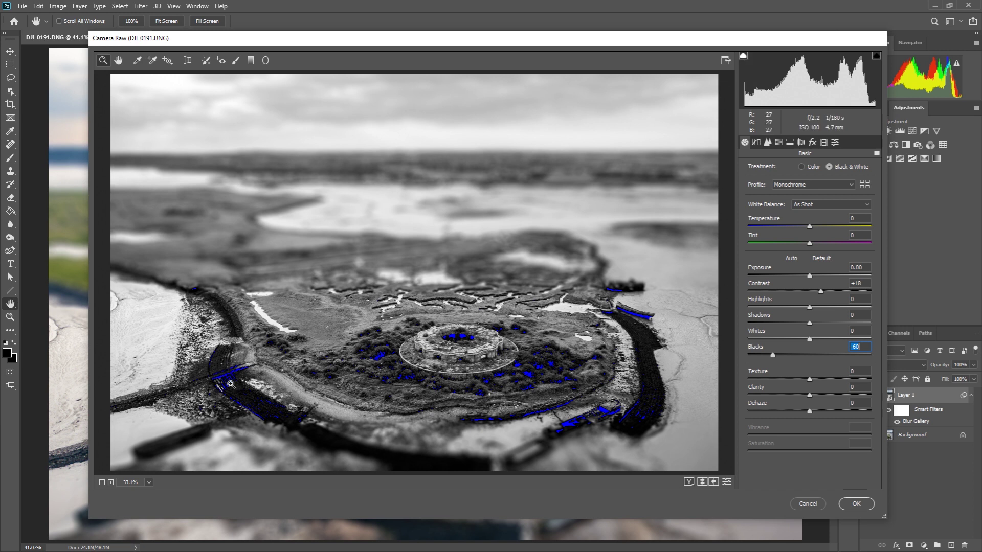
Step: Set Blacks to -22 and Whites to +44, using the clipping warnings as a guide
drag(770, 357, 779, 357)
drag(785, 357, 796, 356)
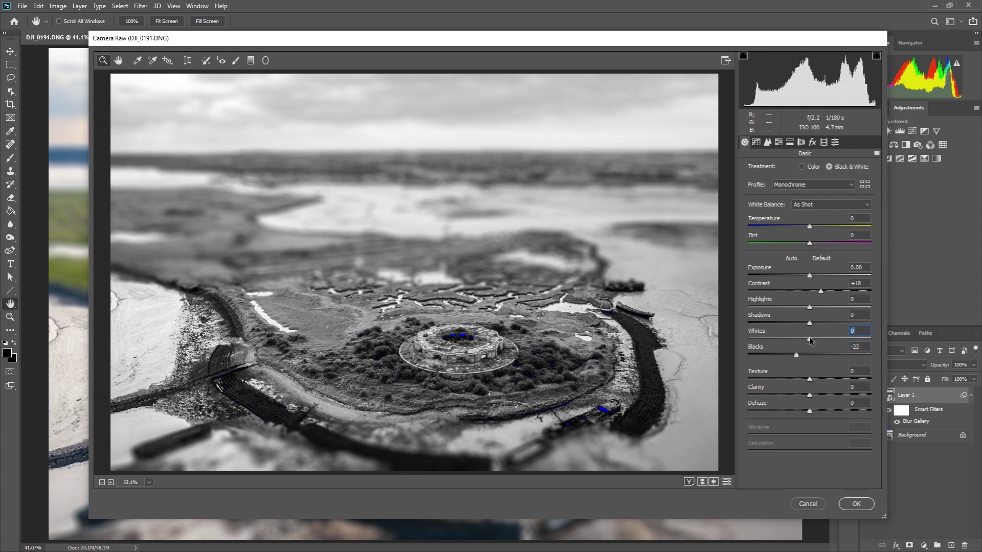
drag(810, 340, 852, 338)
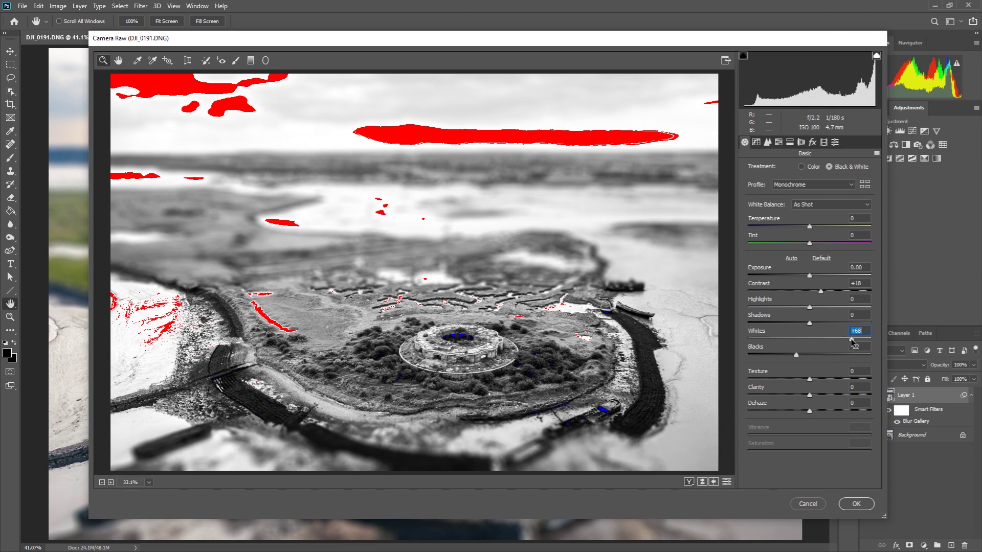
drag(852, 342, 837, 340)
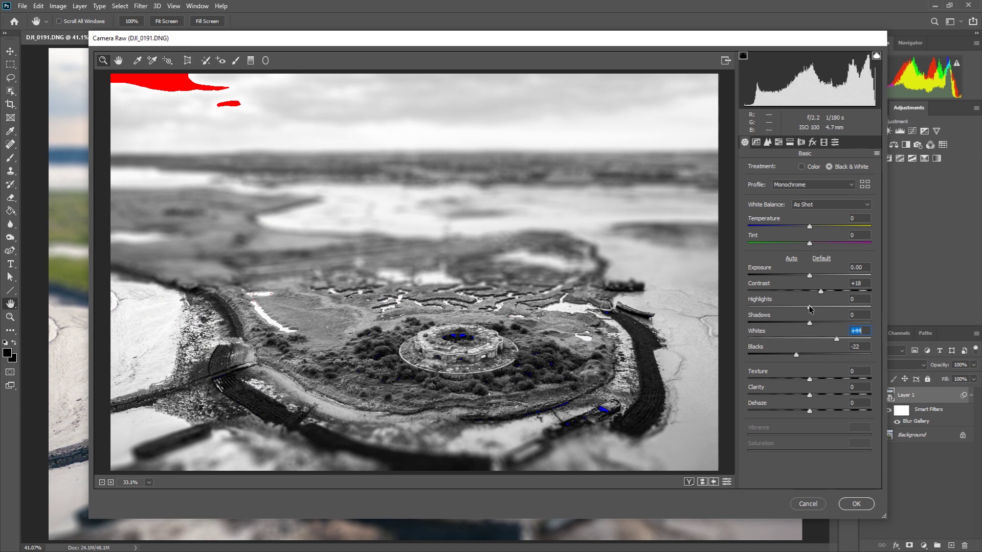
Step: Set Highlights to -67 and reduce Whites to +30 to limit the clipping in the sky
drag(809, 308, 770, 306)
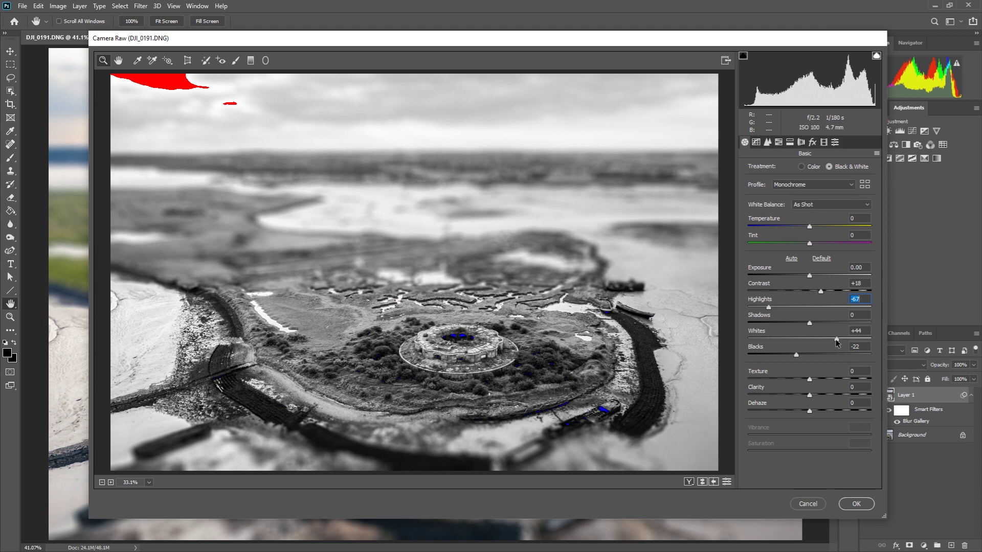
drag(837, 342, 829, 341)
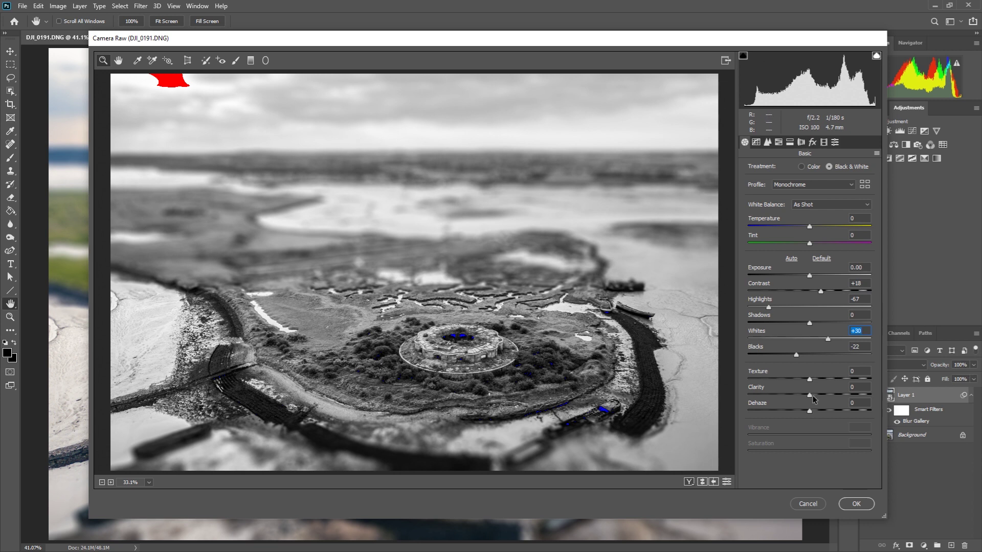
Step: Set Texture to +8 and Clarity to +37 to bring out detail in the photo
drag(810, 398, 827, 393)
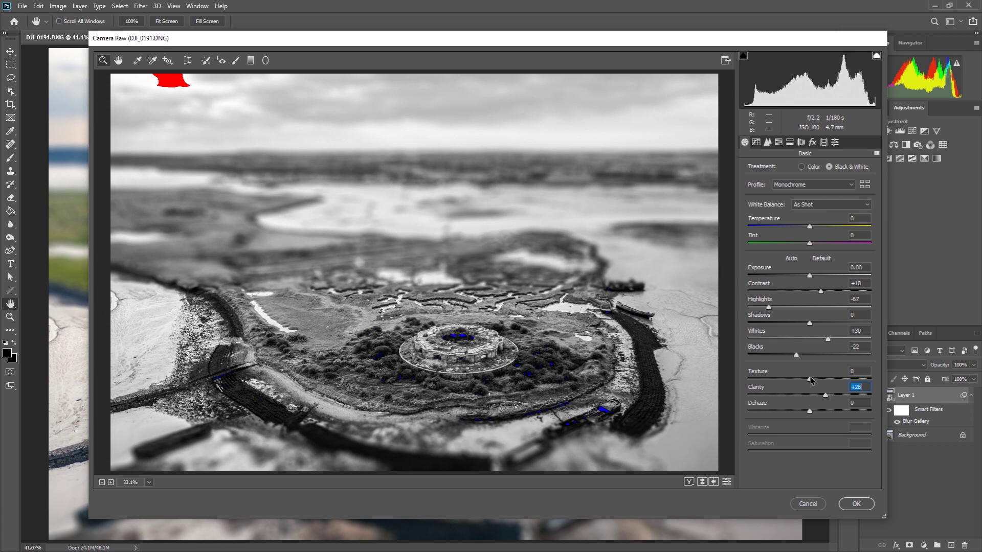
drag(810, 380, 814, 382)
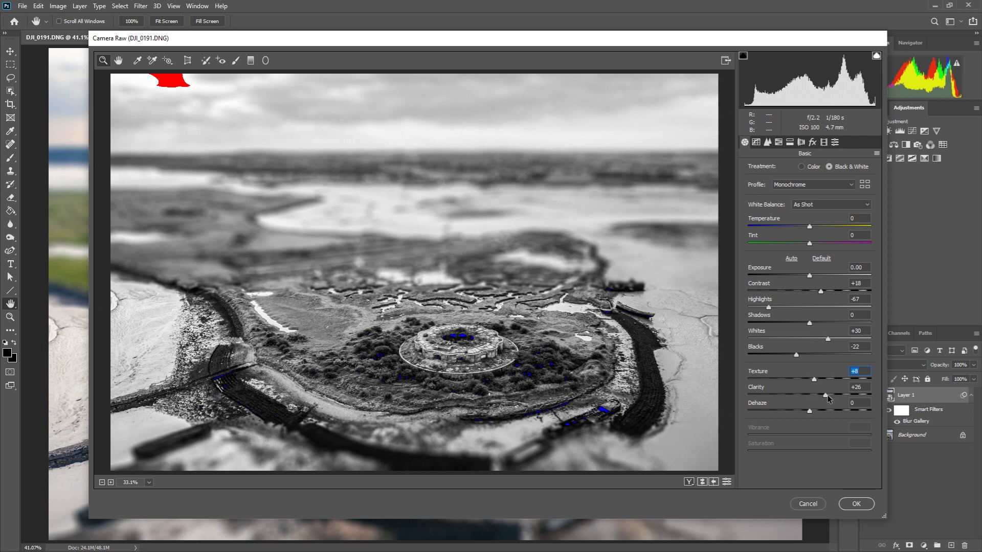
mouse_move(825, 397)
mouse_down()
mouse_move(881, 397)
mouse_move(832, 397)
mouse_up()
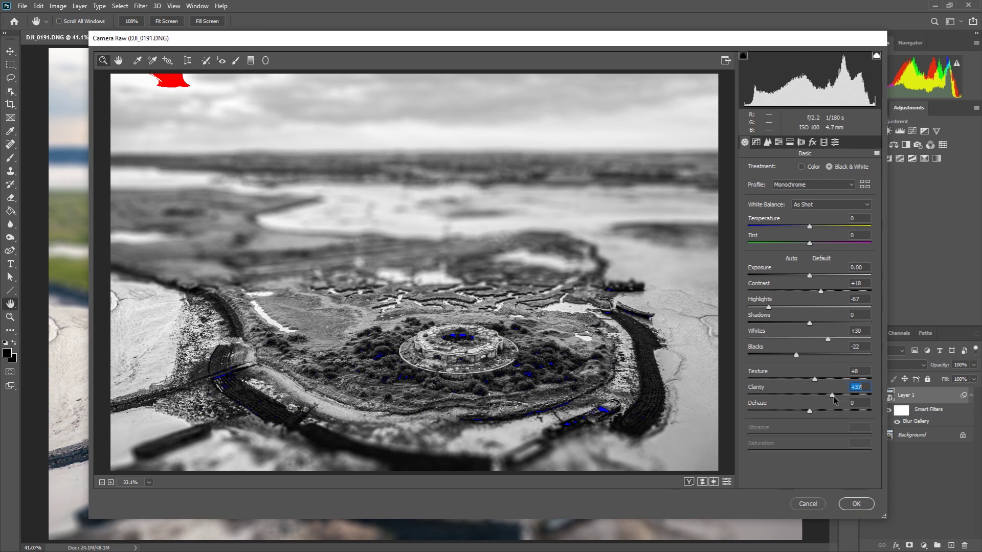
Step: Set Exposure to +0.10 and apply the Camera Raw Filter to Layer 1
click(810, 276)
drag(809, 277, 811, 277)
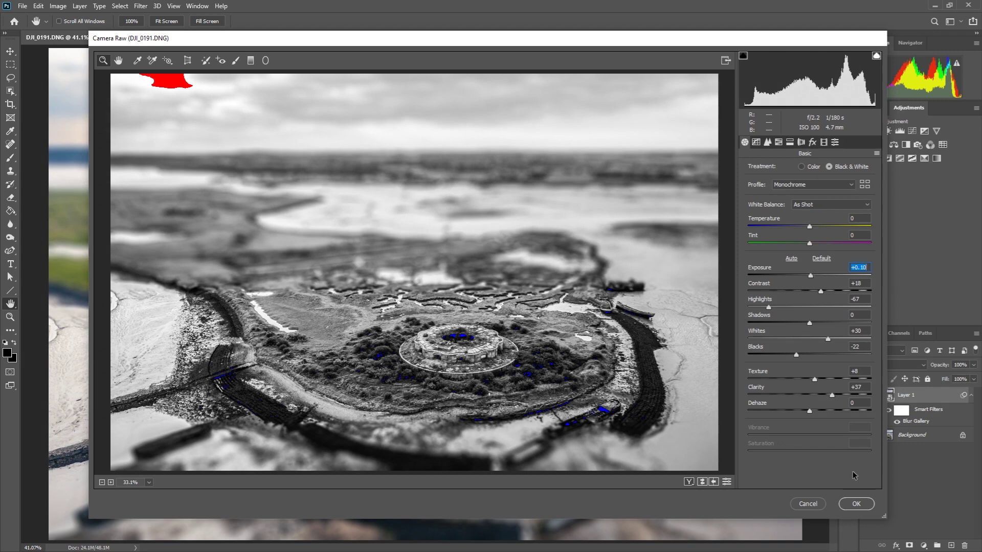
click(857, 504)
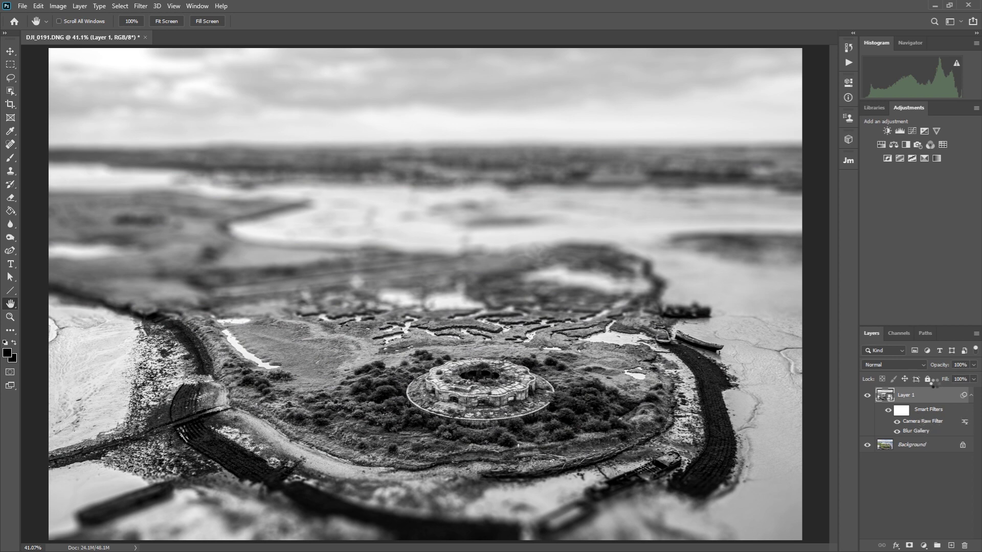
Step: Reopen the Camera Raw smart filter on Layer 1, lower Clarity slightly, and apply it again
double_click(923, 421)
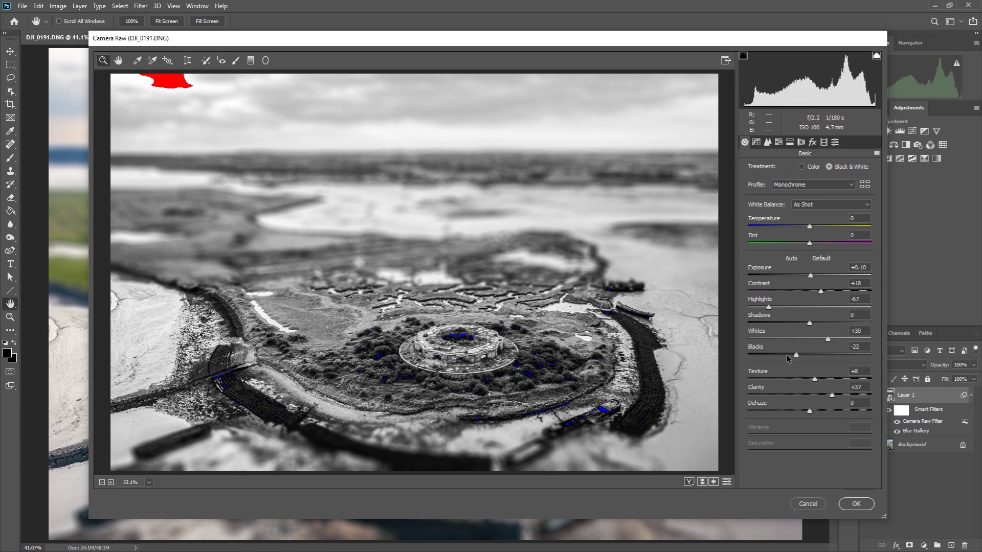
click(833, 395)
drag(832, 399, 827, 399)
click(862, 509)
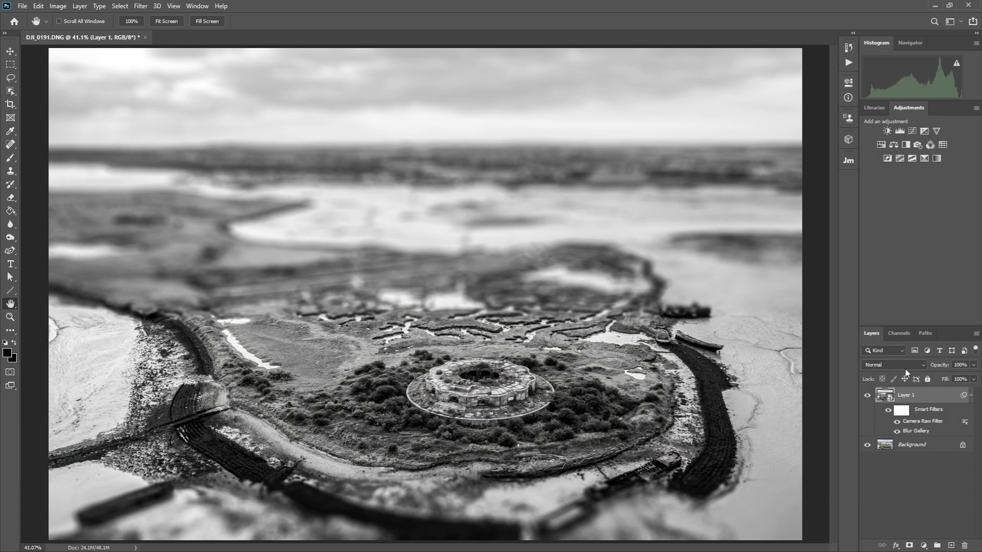
Step: Hide and show Layer 1 to compare the filtered result with the original photo
click(868, 396)
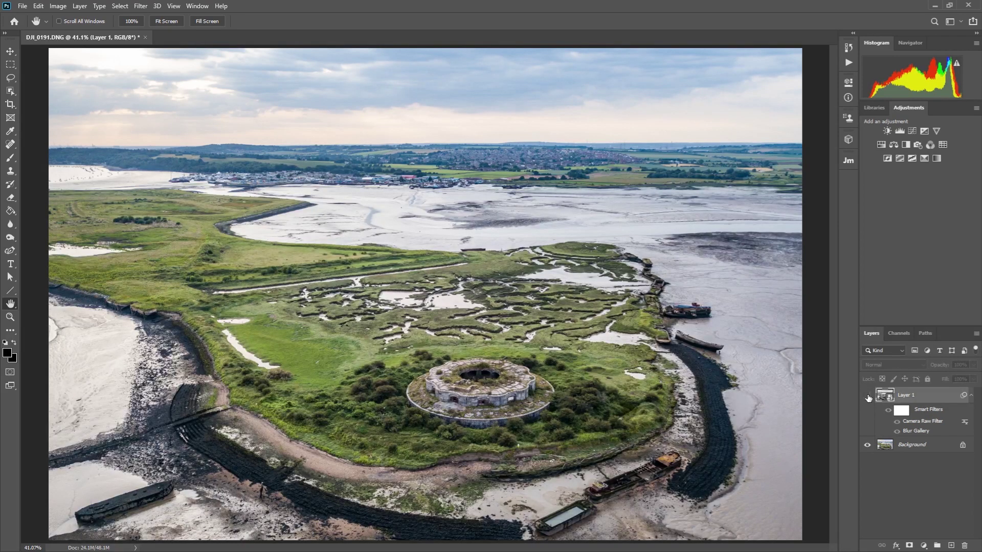
click(867, 396)
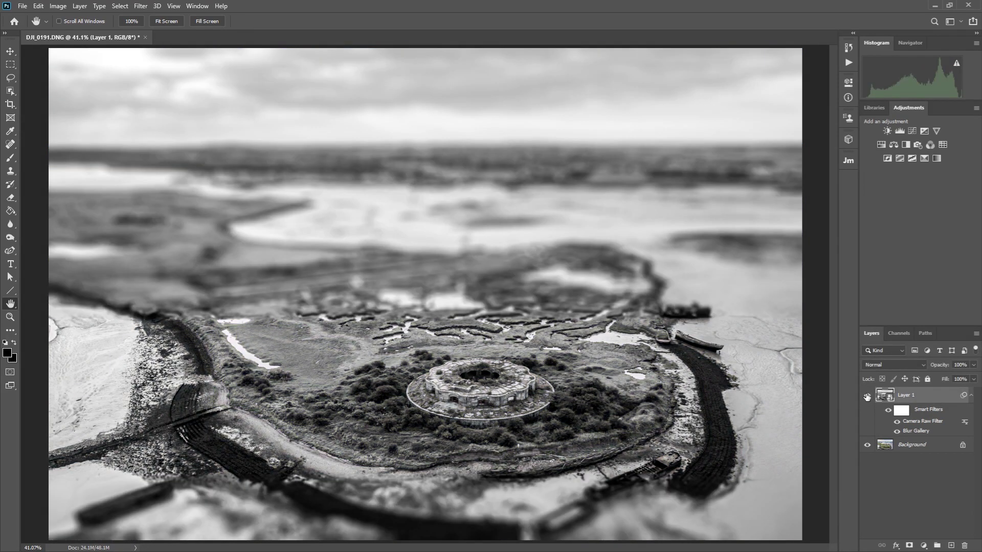